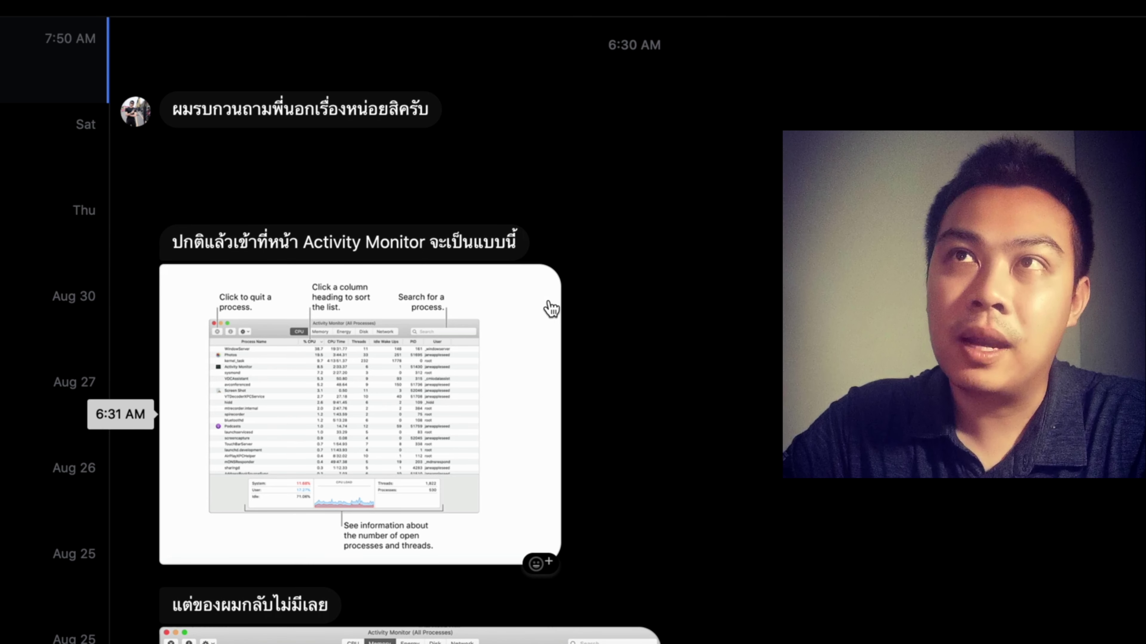
Step: Bring up Activity Monitor beside the chat and show the memory usage of the processes
scroll(558, 336, down, 3)
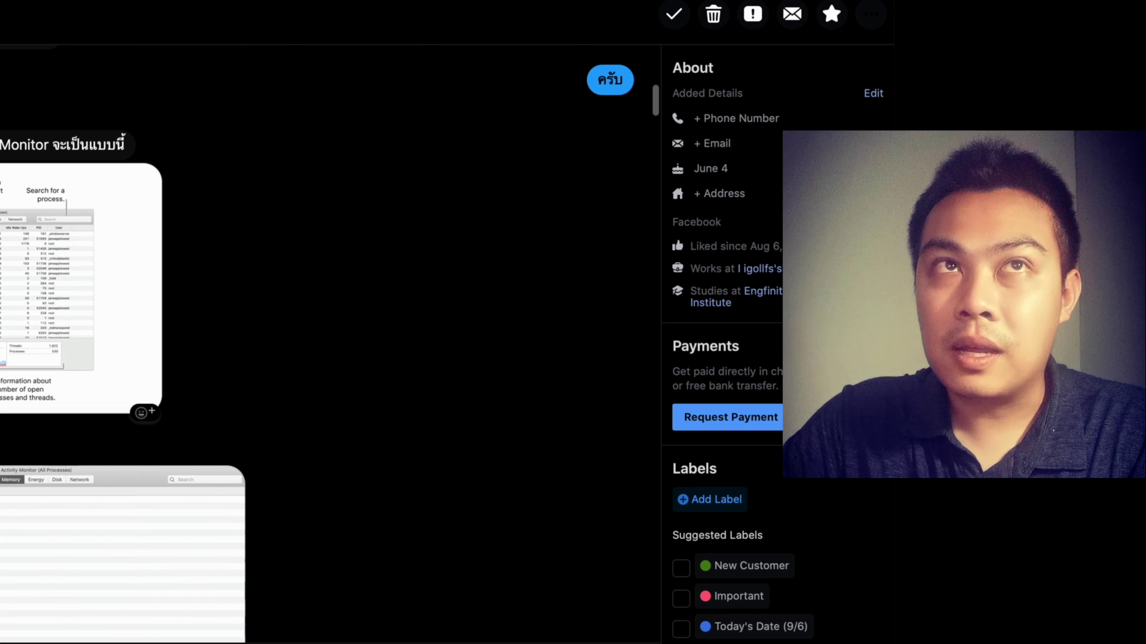
drag(1, 26, 279, 18)
click(319, 40)
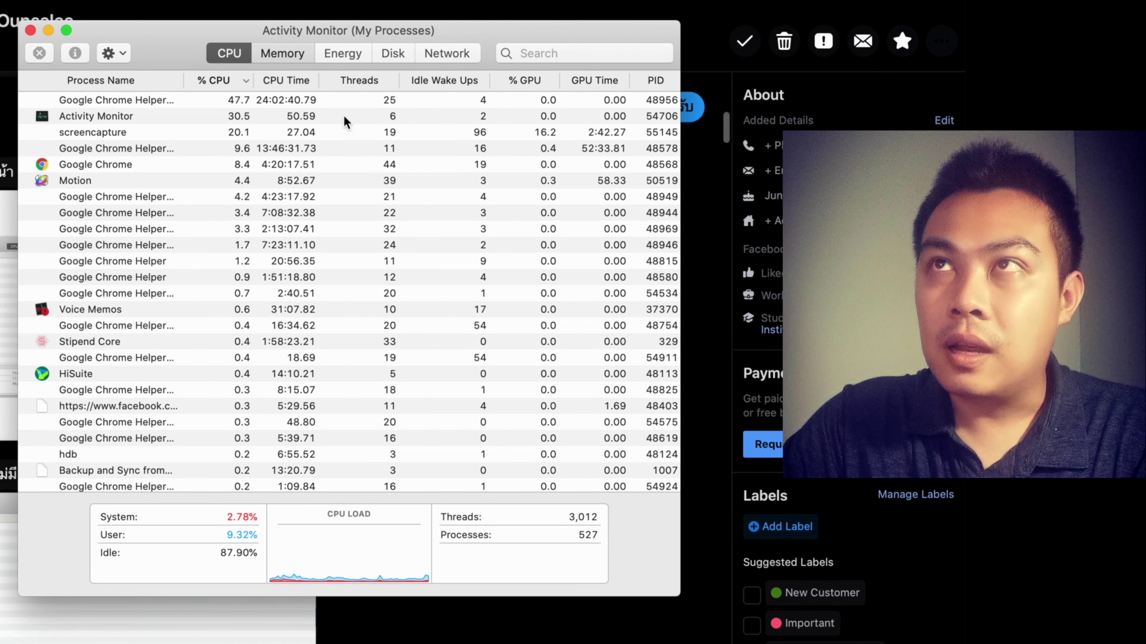
click(293, 53)
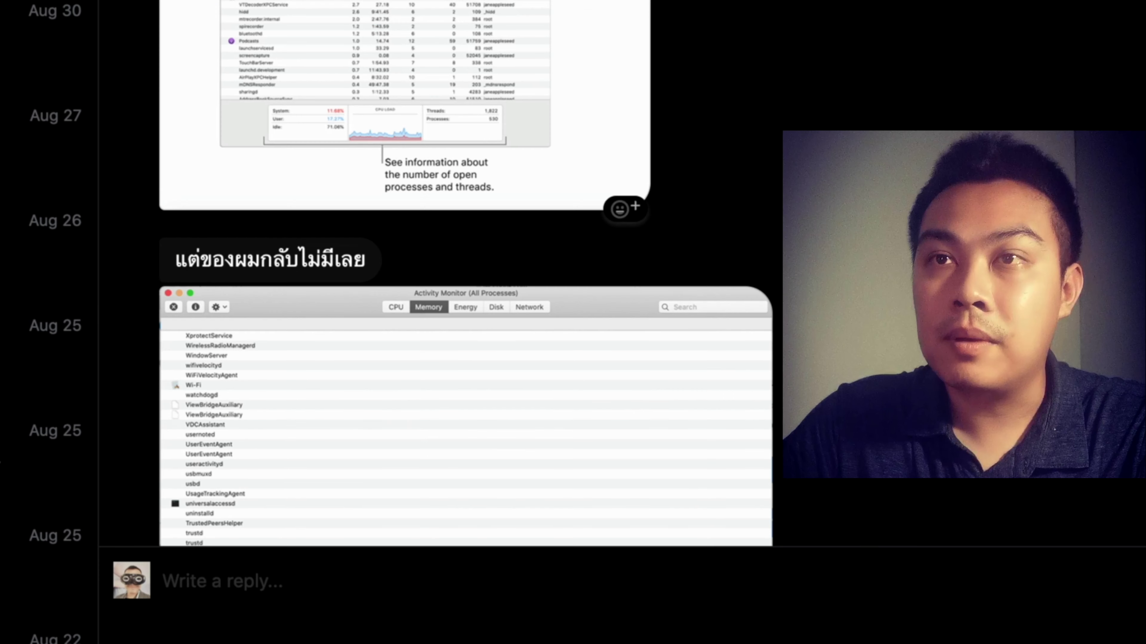
Step: Read the chat messages and screenshots about the missing columns in Activity Monitor
scroll(806, 74, down, 8)
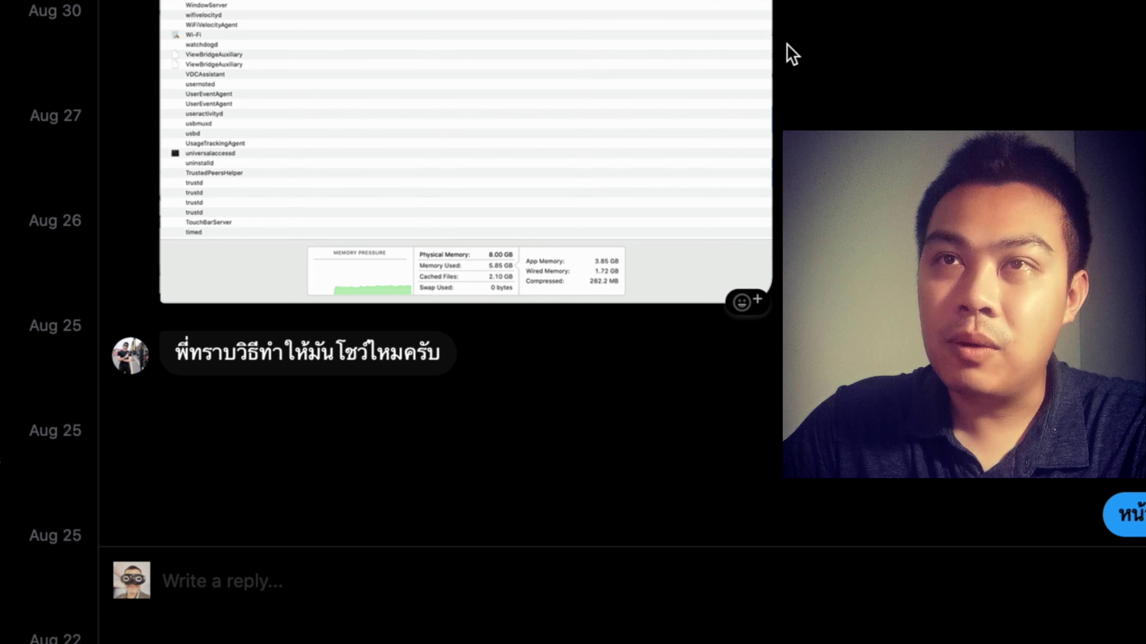
scroll(793, 52, down, 4)
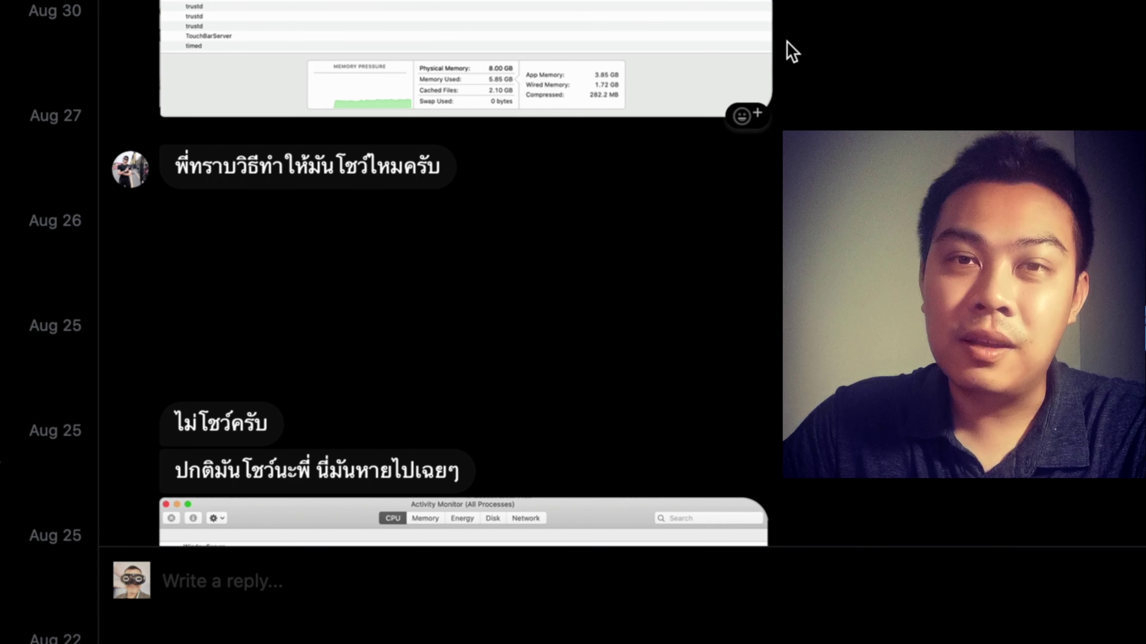
scroll(789, 50, down, 3)
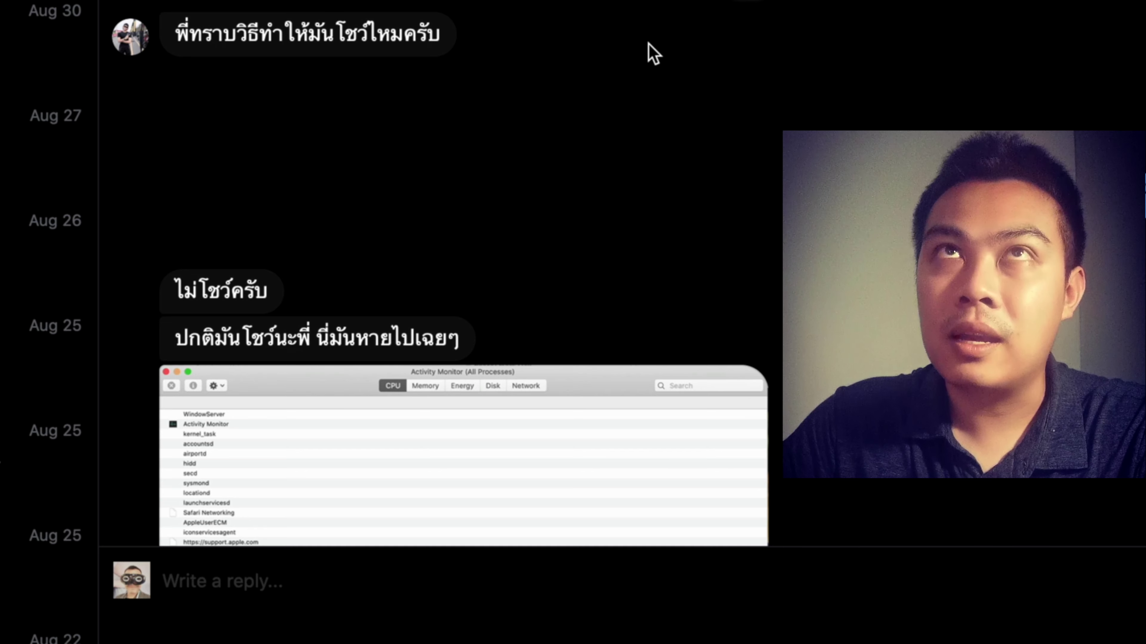
scroll(646, 42, down, 2)
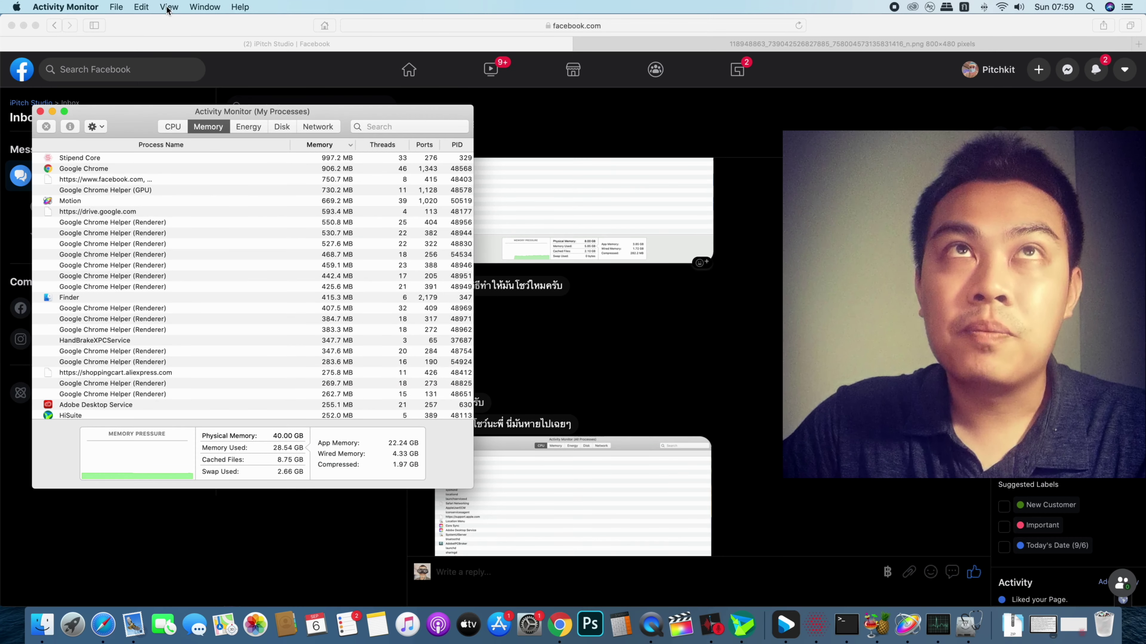
Step: Look at the Columns display option in Activity Monitor and move its window aside to uncover the chat
click(168, 7)
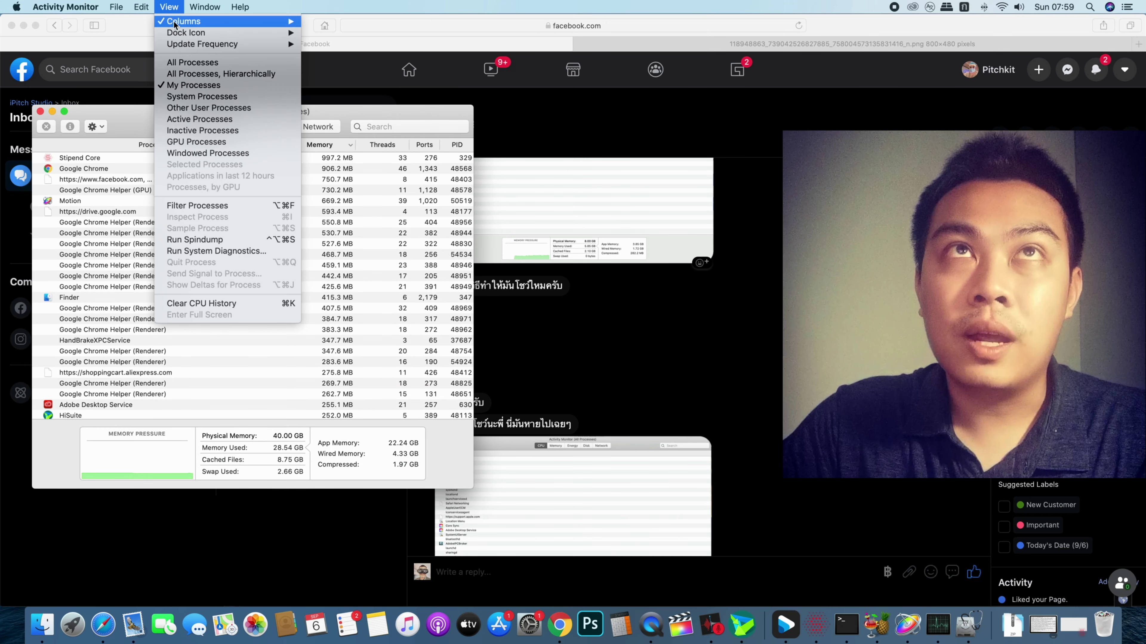
mouse_move(200, 26)
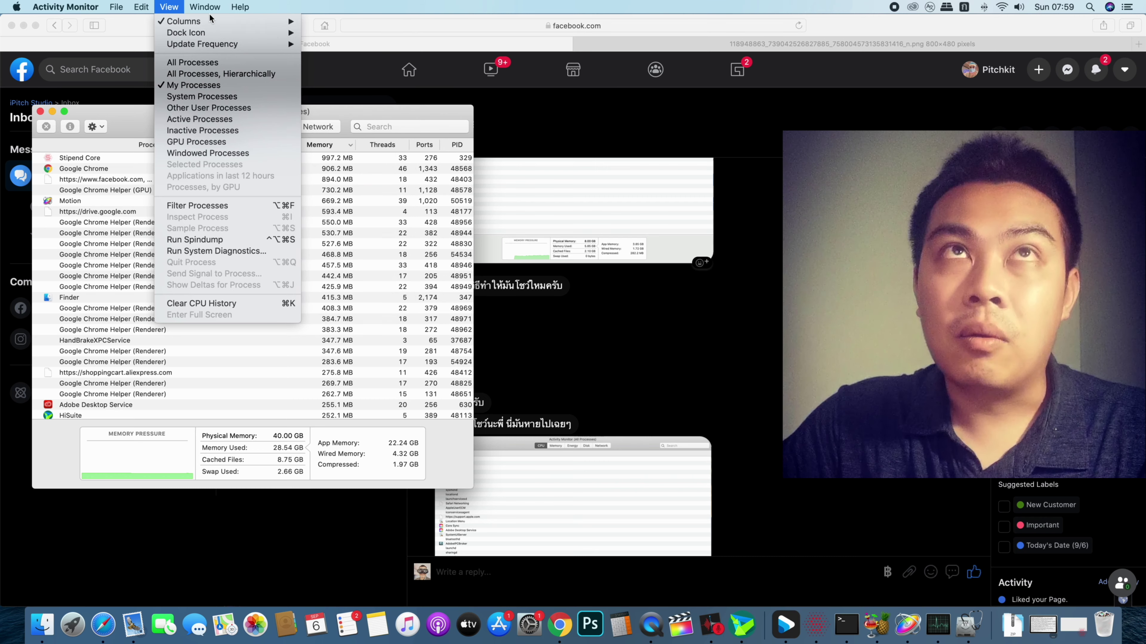
click(170, 9)
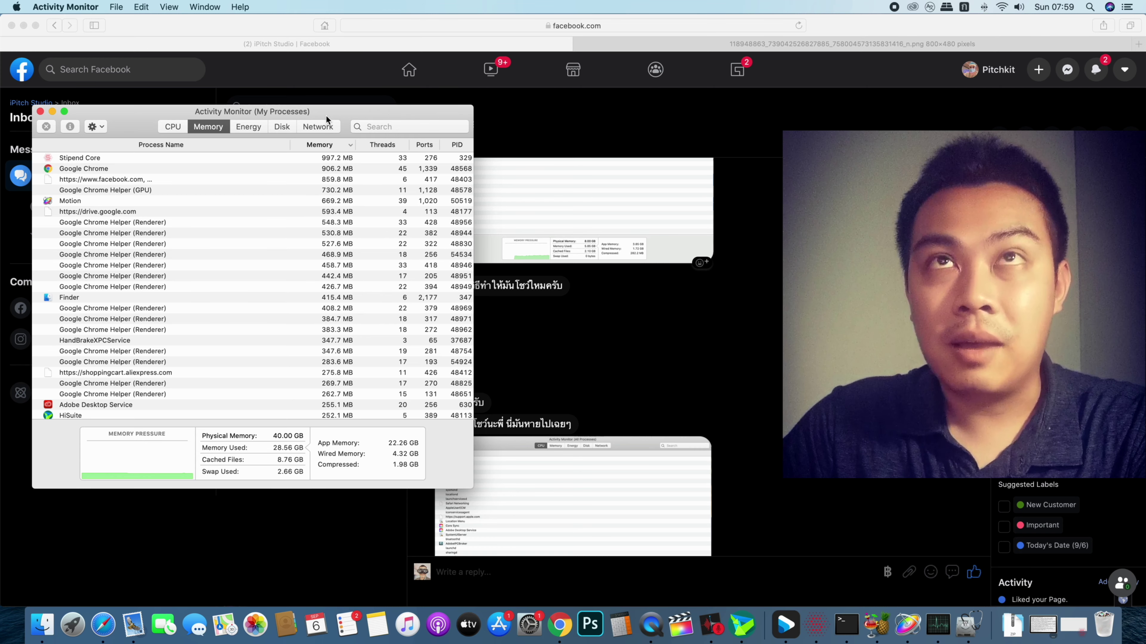
drag(326, 119, 299, 100)
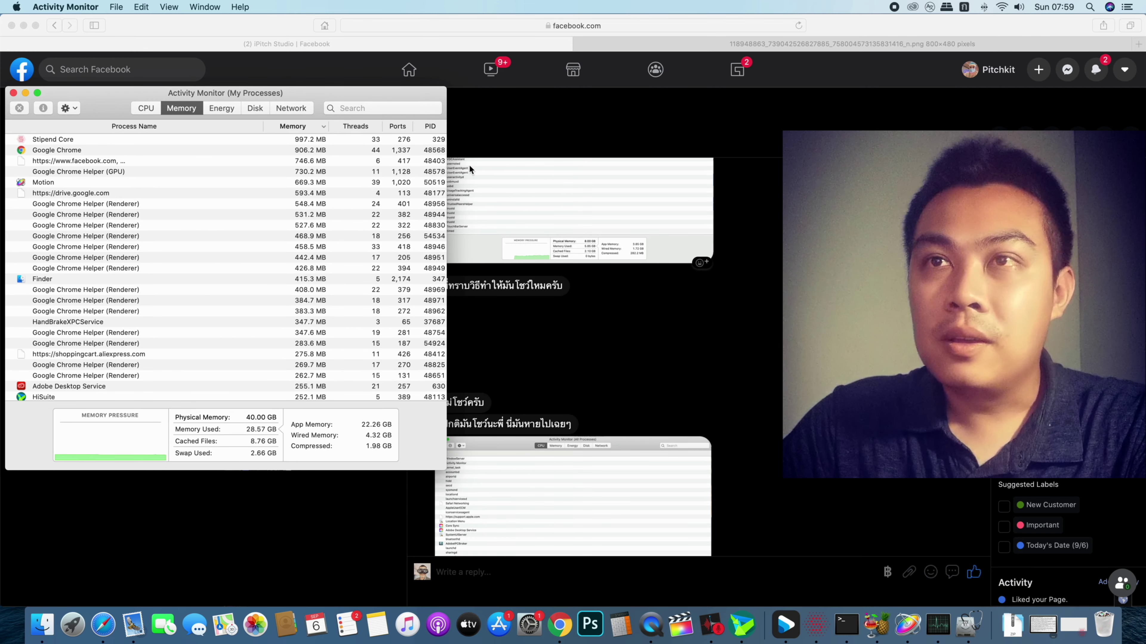
Step: Read the rest of the chat, examining the Go to Folder instructions, the Preferences folder screenshot and the Activity Monitor screenshots
scroll(658, 327, down, 10)
click(658, 327)
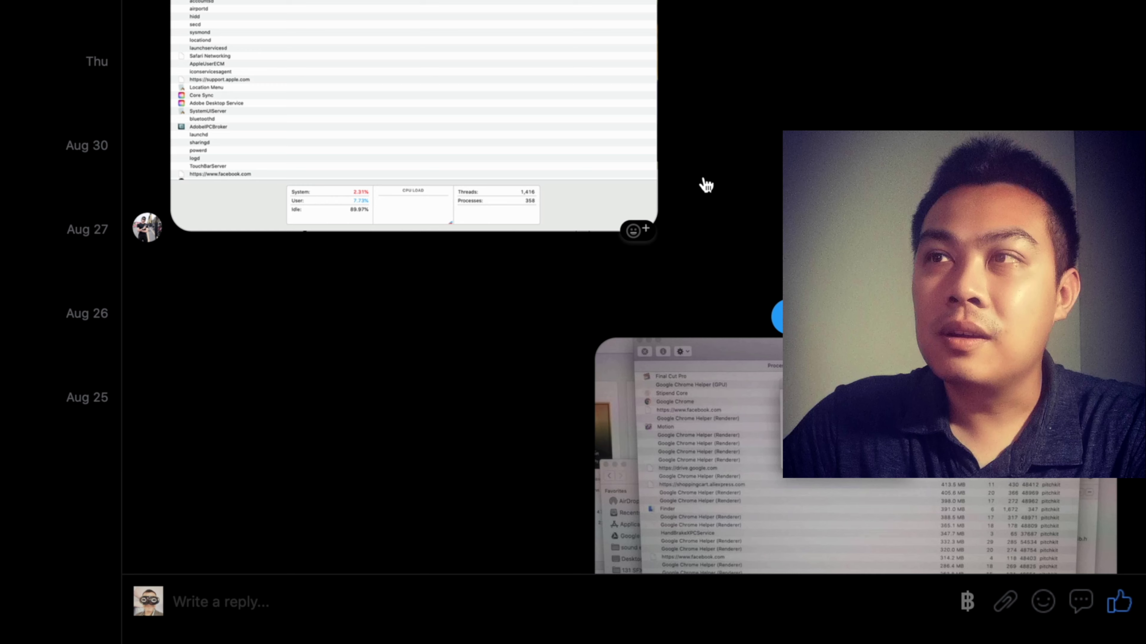
scroll(706, 185, down, 5)
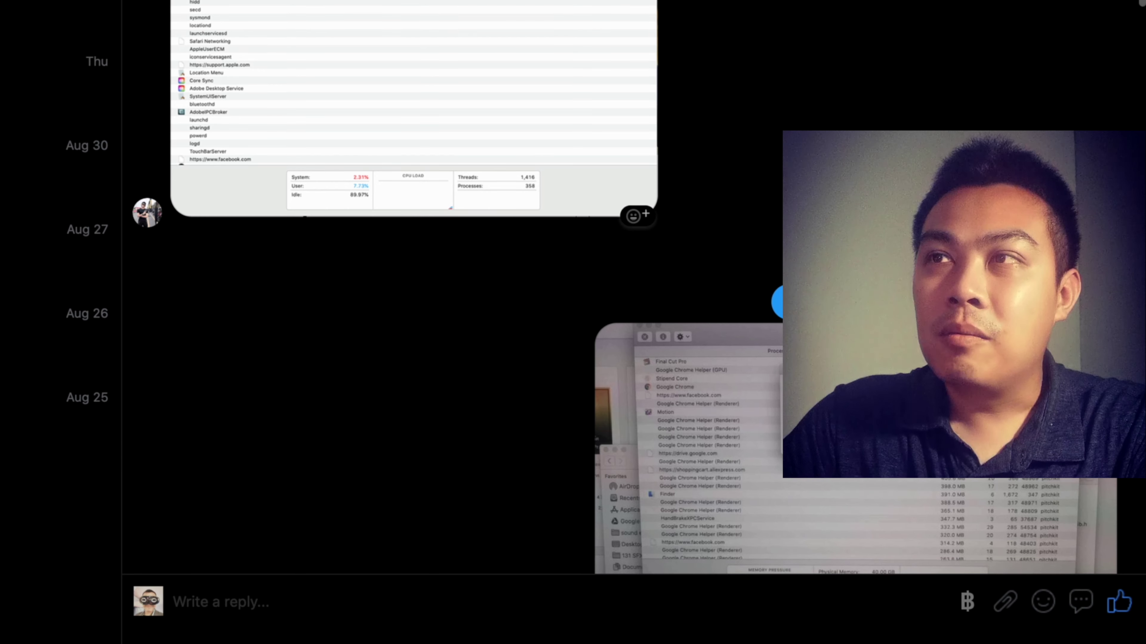
scroll(722, 192, down, 20)
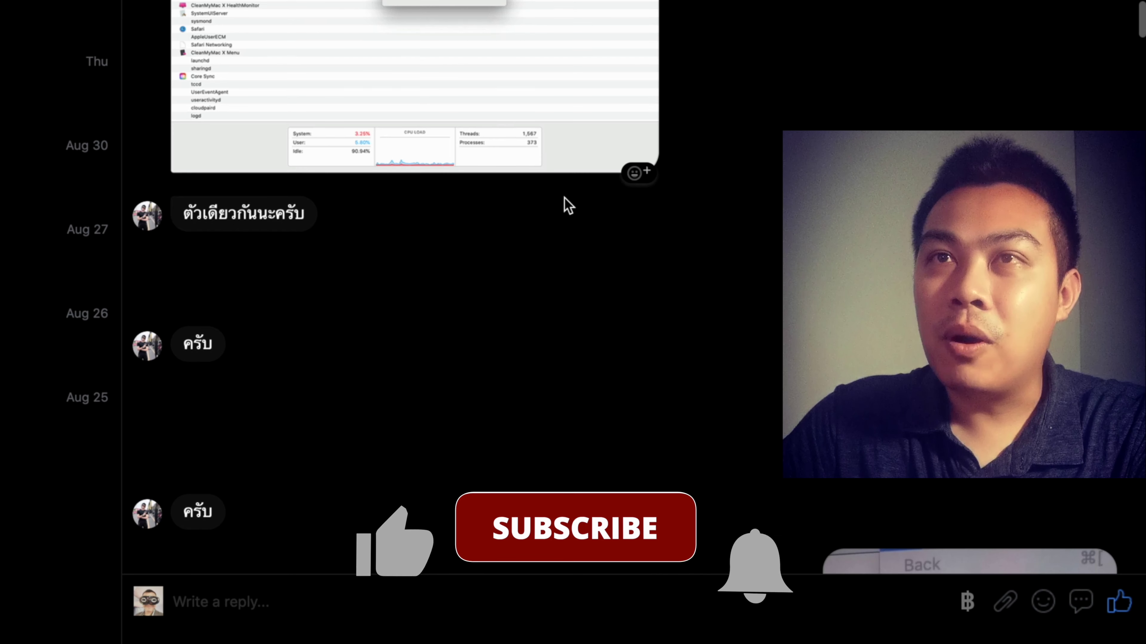
scroll(519, 188, down, 5)
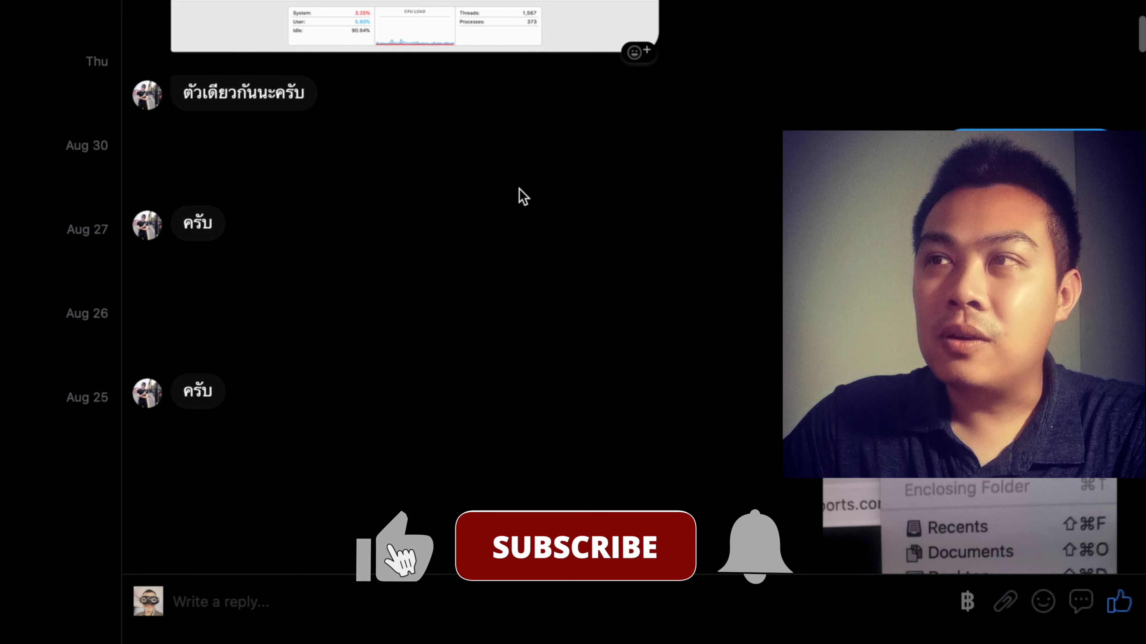
scroll(519, 188, down, 14)
scroll(519, 188, down, 10)
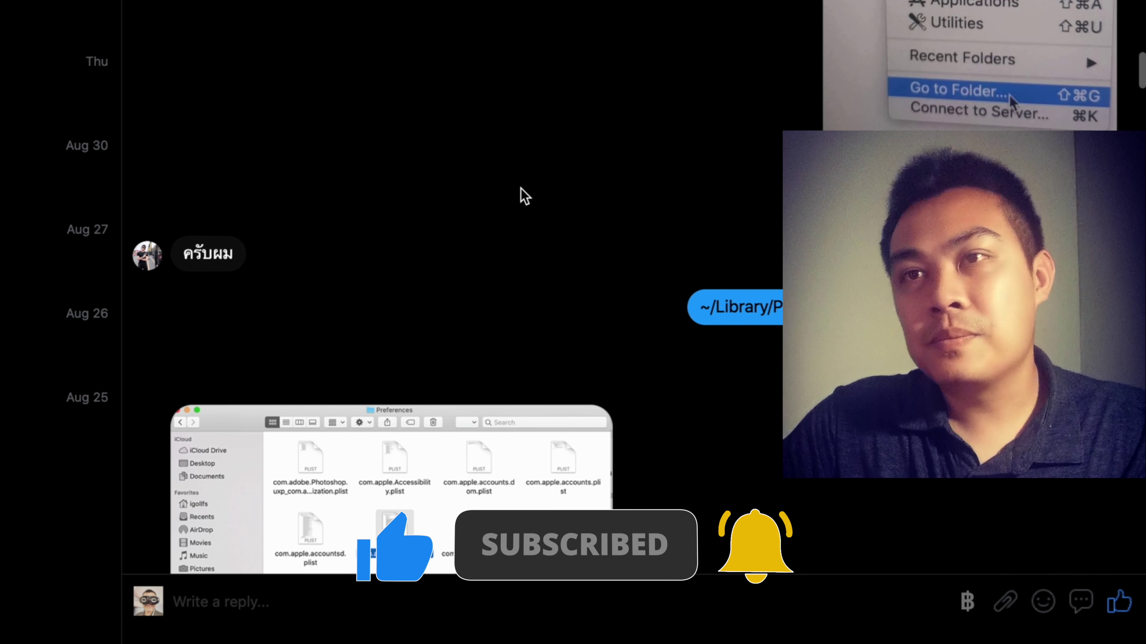
scroll(520, 189, down, 2)
scroll(504, 422, down, 2)
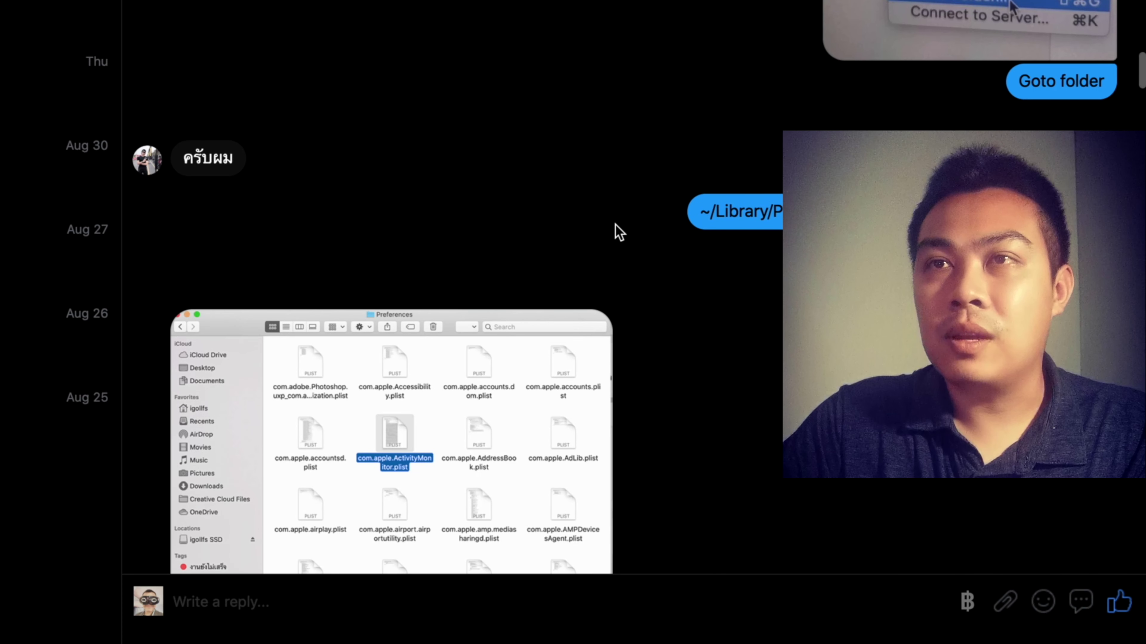
scroll(620, 233, down, 7)
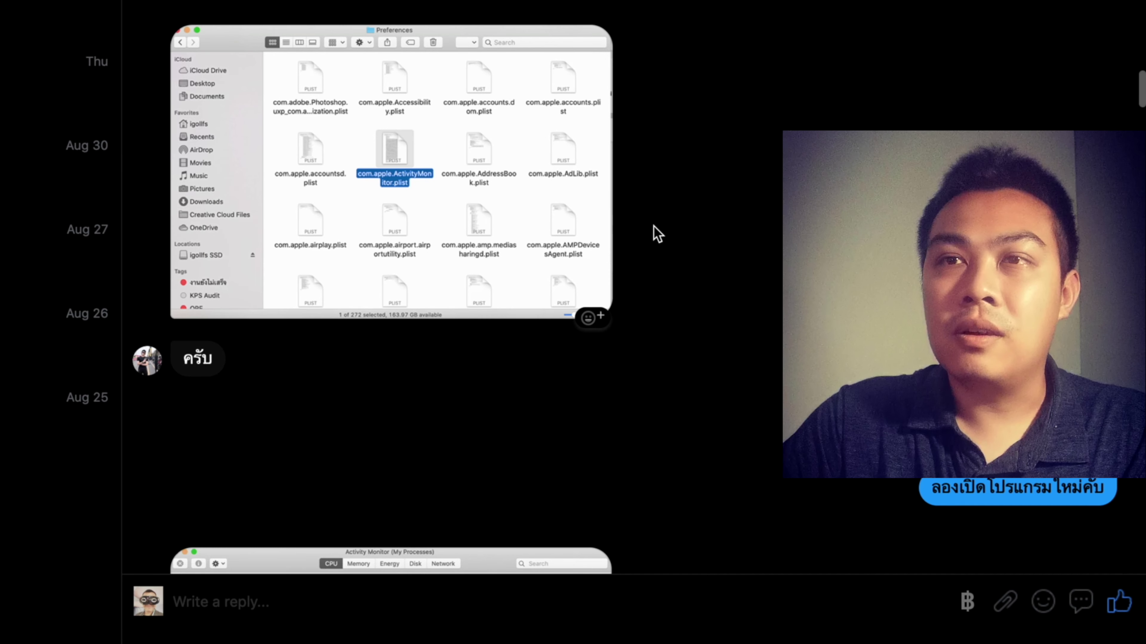
scroll(332, 441, down, 5)
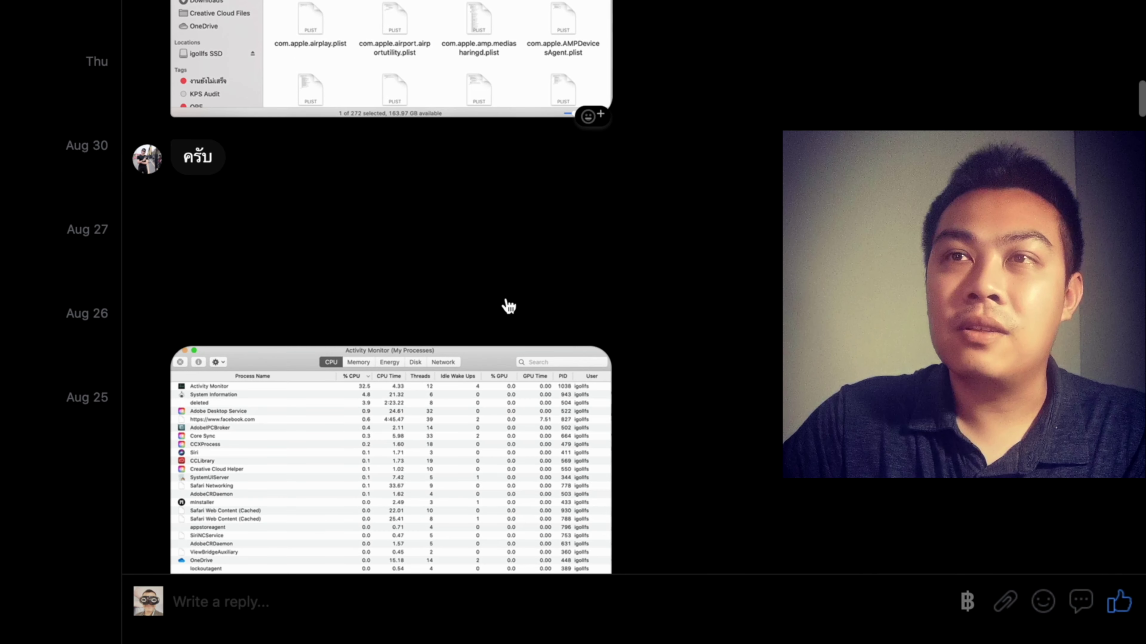
scroll(509, 306, down, 1)
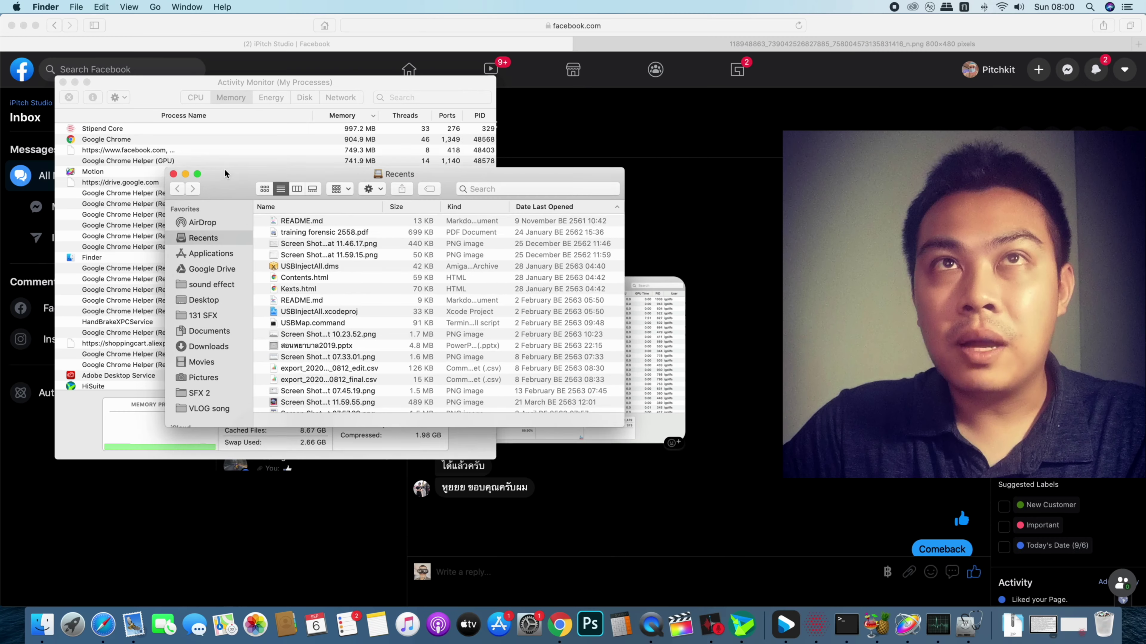
Step: Show AirDrop in the Finder window and bring up the Go to Folder prompt
drag(225, 173, 228, 192)
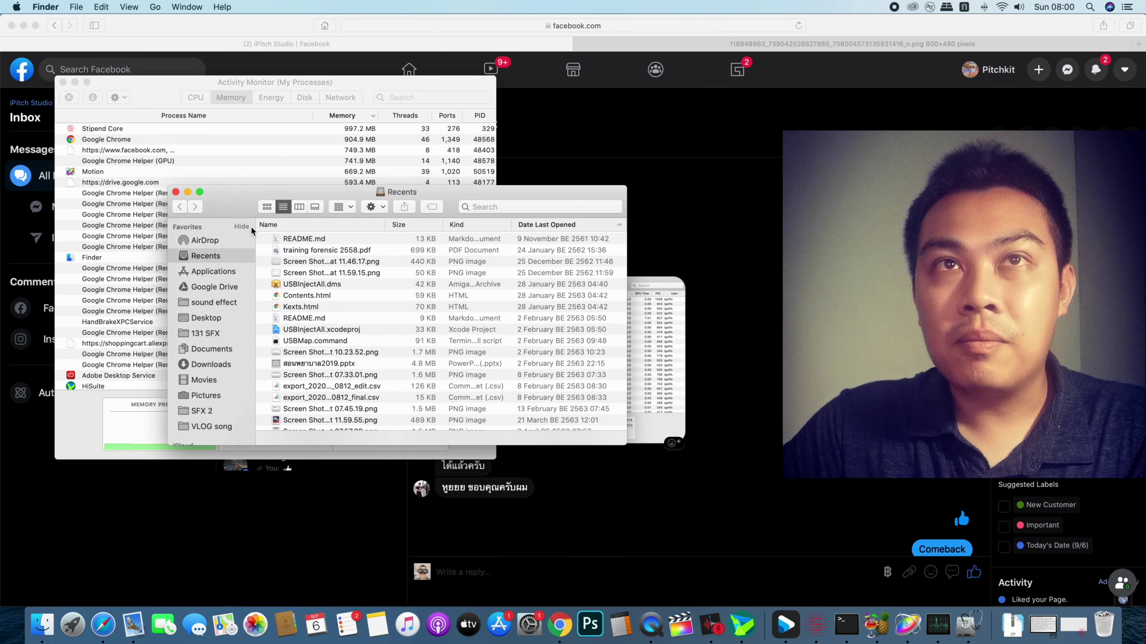
click(214, 242)
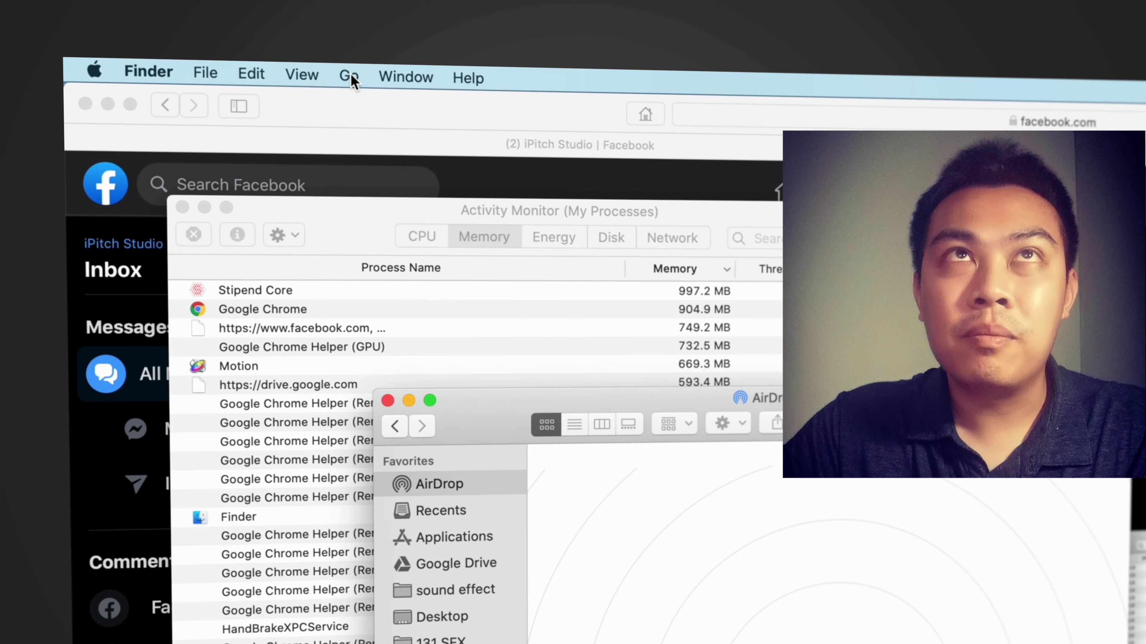
click(349, 77)
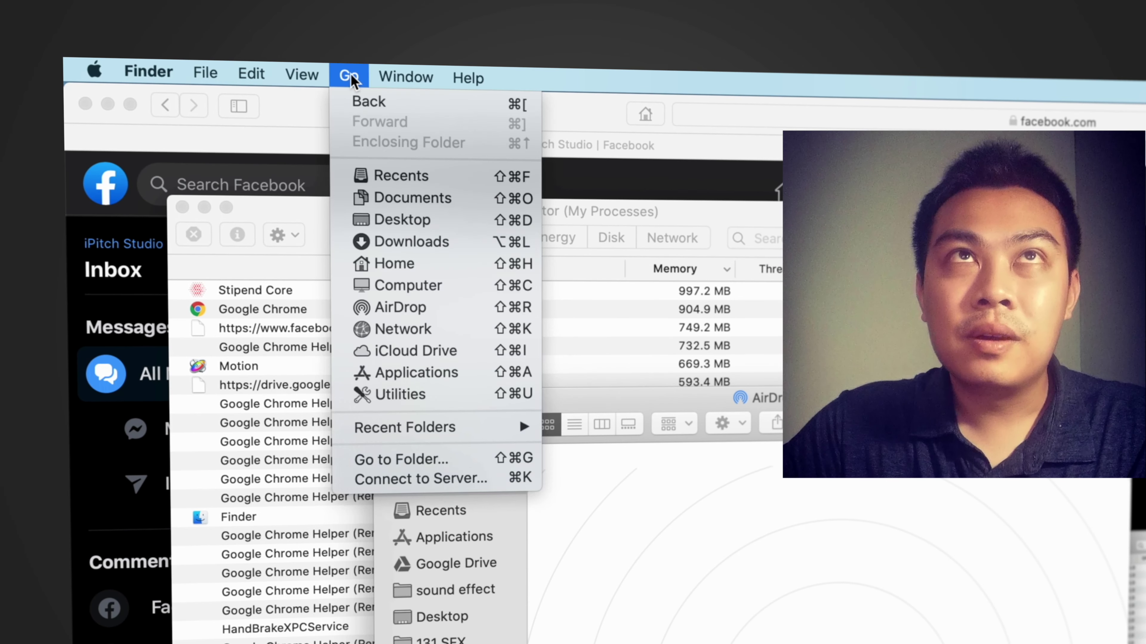
click(435, 463)
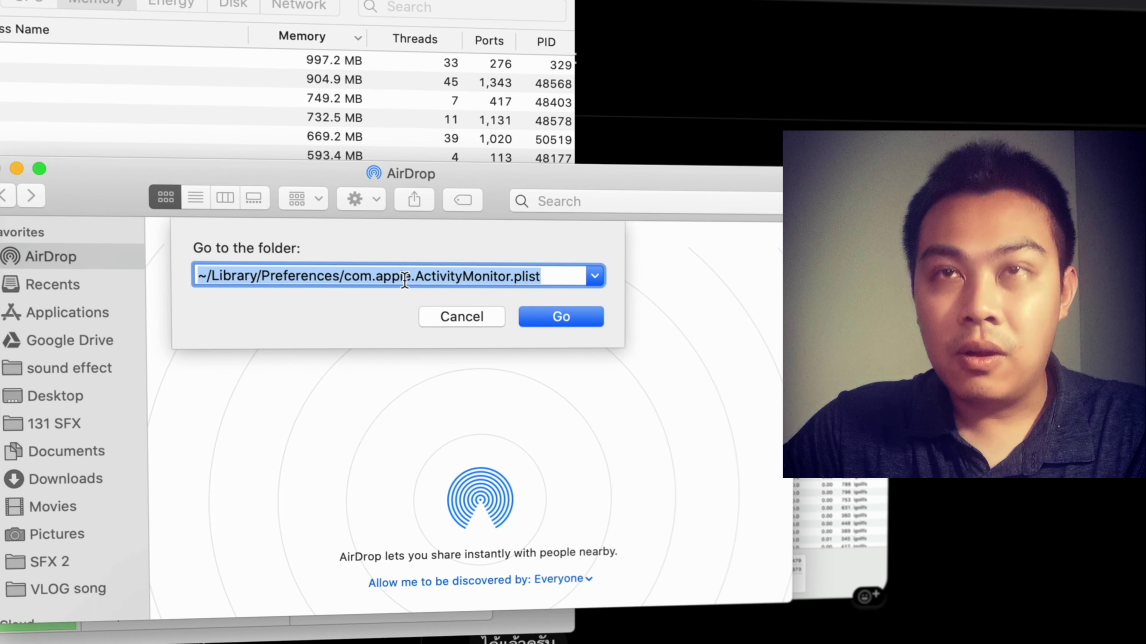
Step: Go to the path ~/Library/Preferences/com.apple.ActivityMonitor.plist in Finder
key(Right)
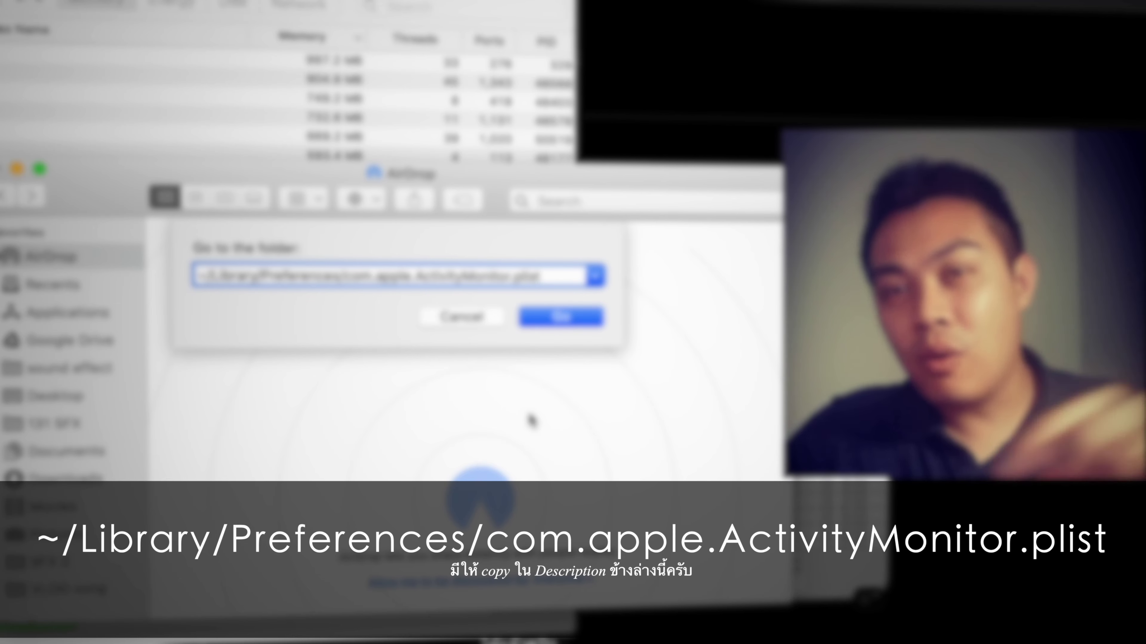
drag(209, 276, 551, 276)
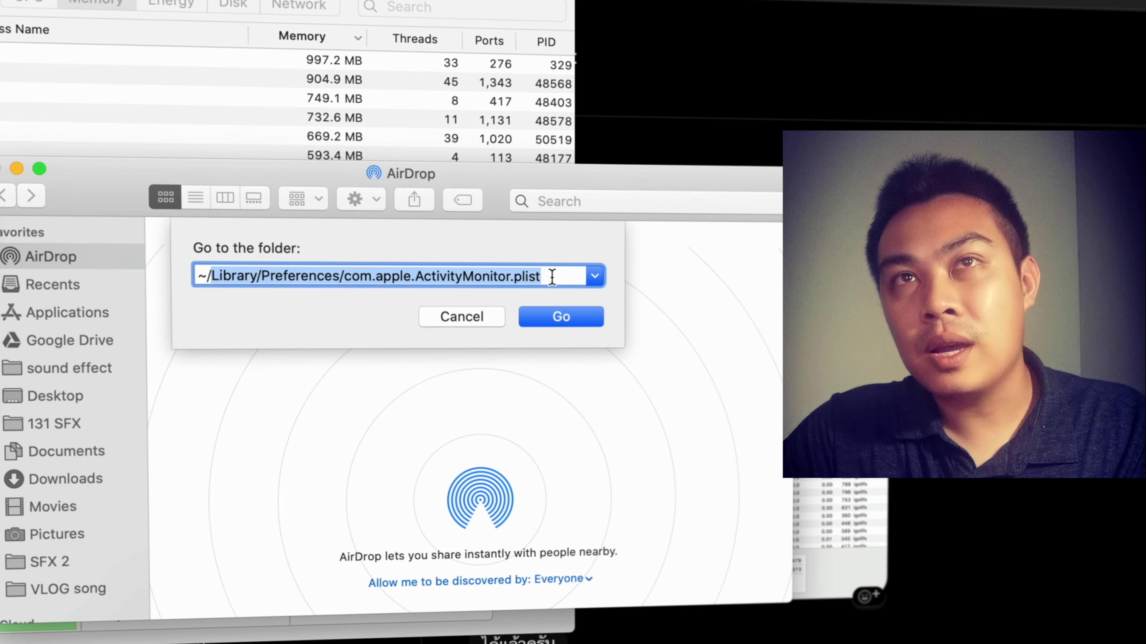
click(244, 279)
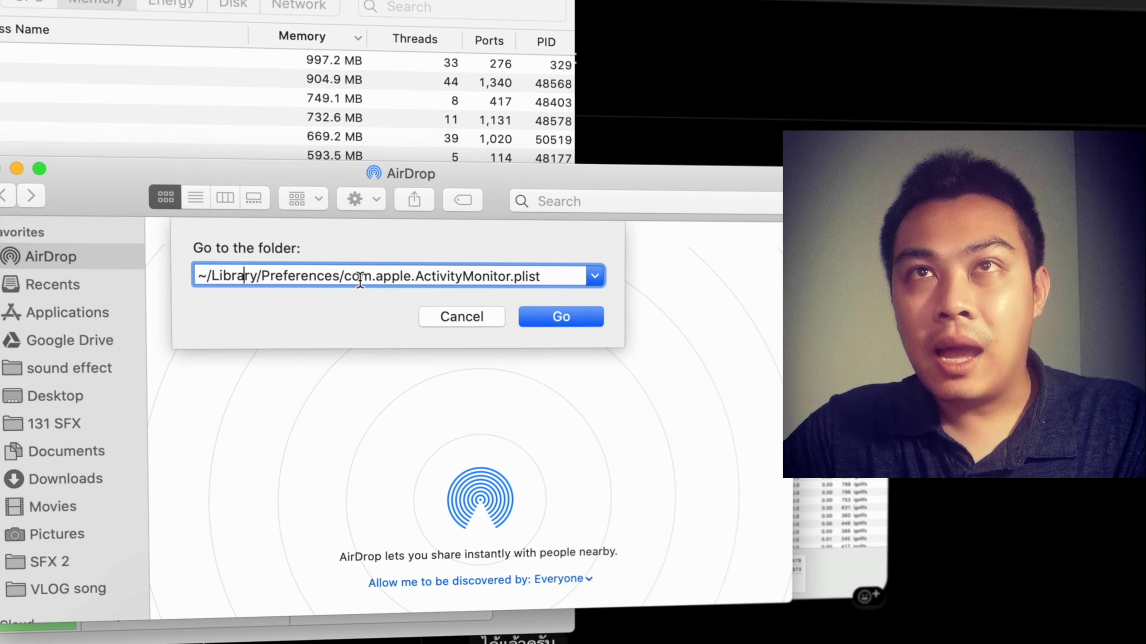
click(550, 277)
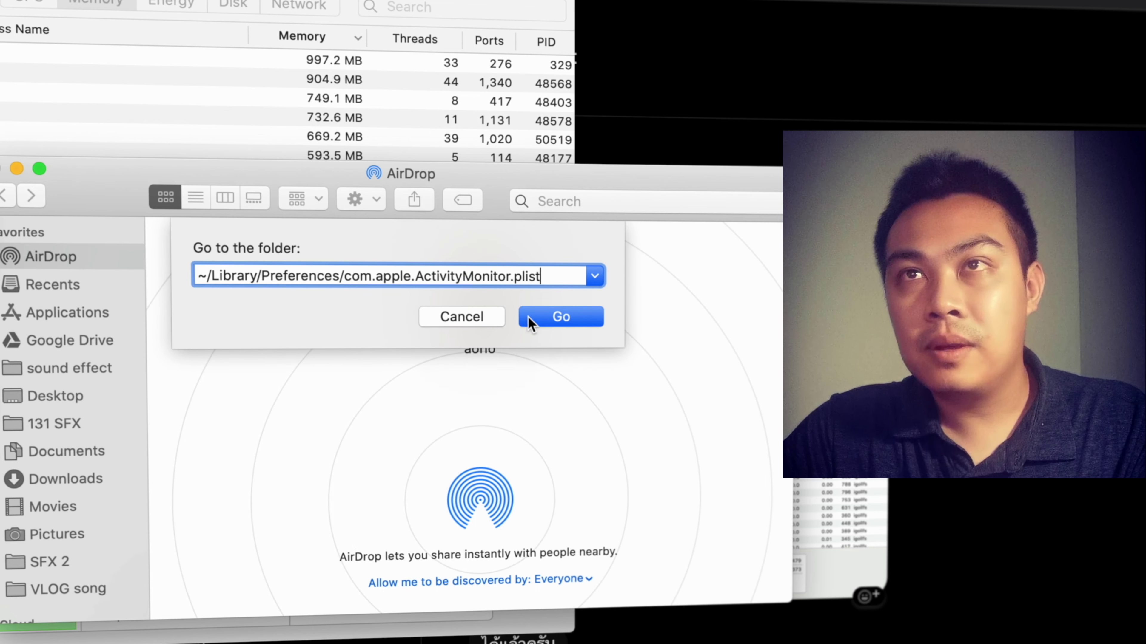
click(563, 317)
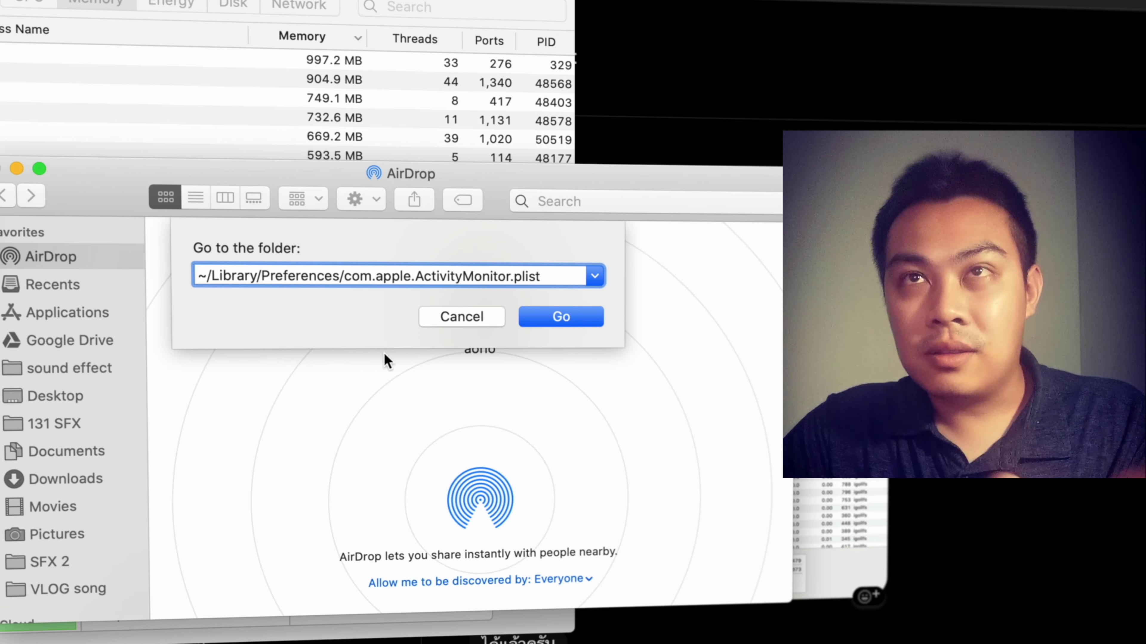
drag(541, 272, 224, 277)
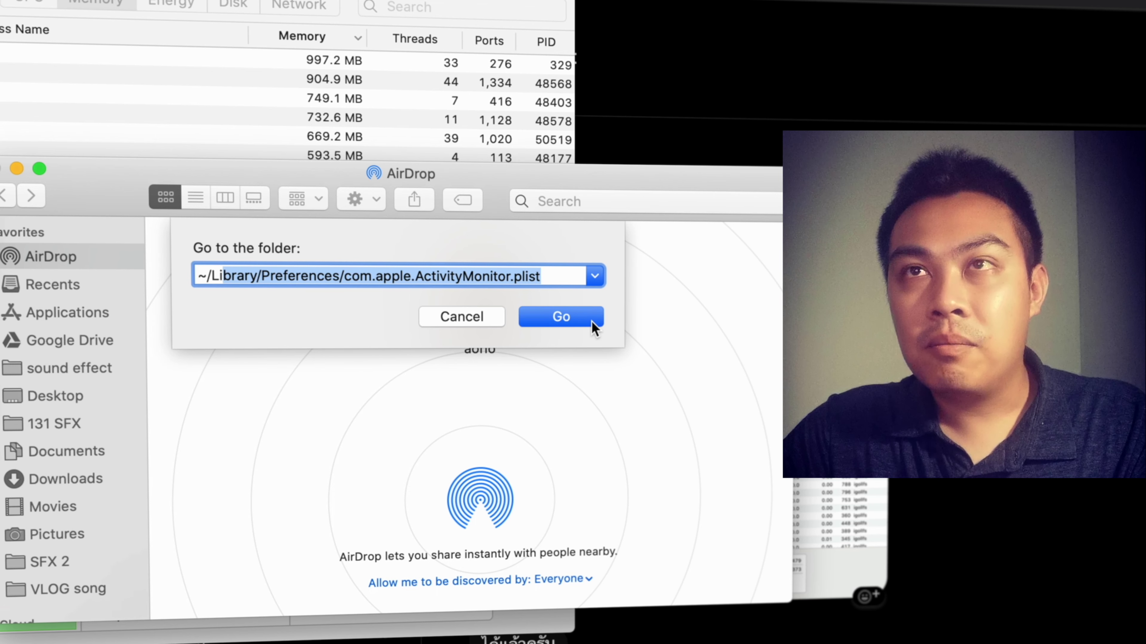
click(544, 276)
click(560, 317)
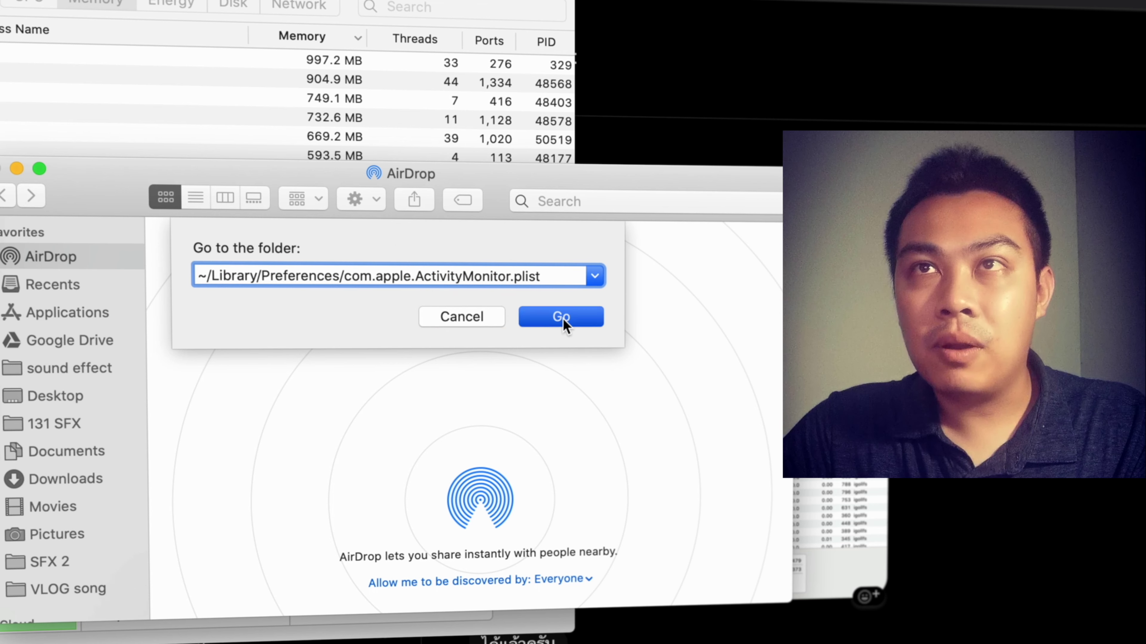
Step: Move com.apple.ActivityMonitor.plist from the Preferences folder to the Trash
scroll(715, 401, up, 5)
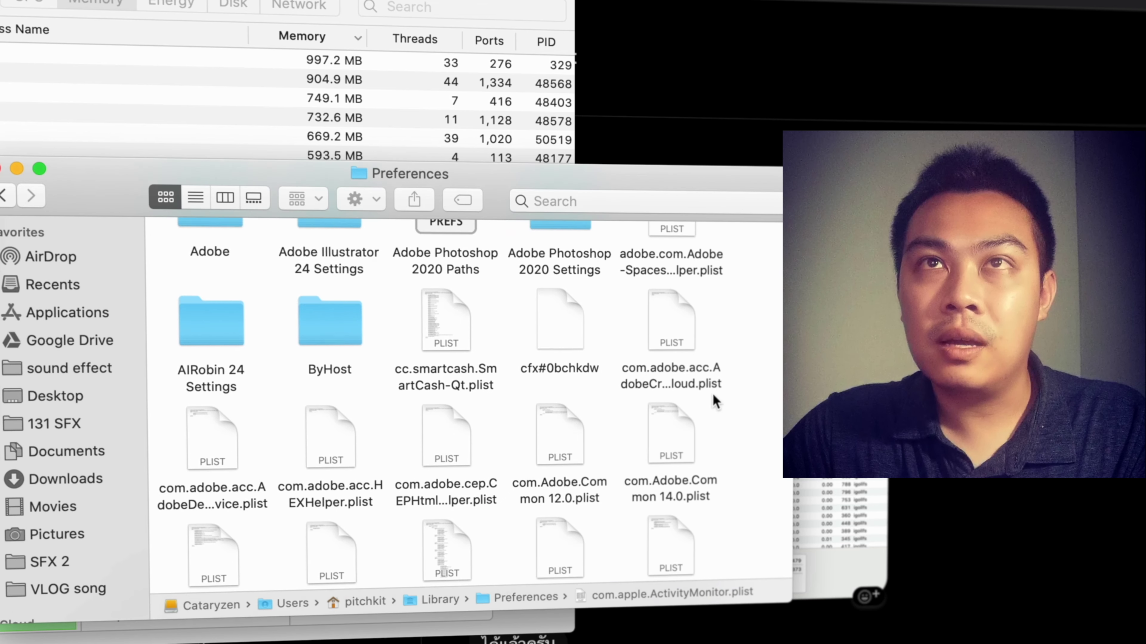
scroll(714, 401, down, 5)
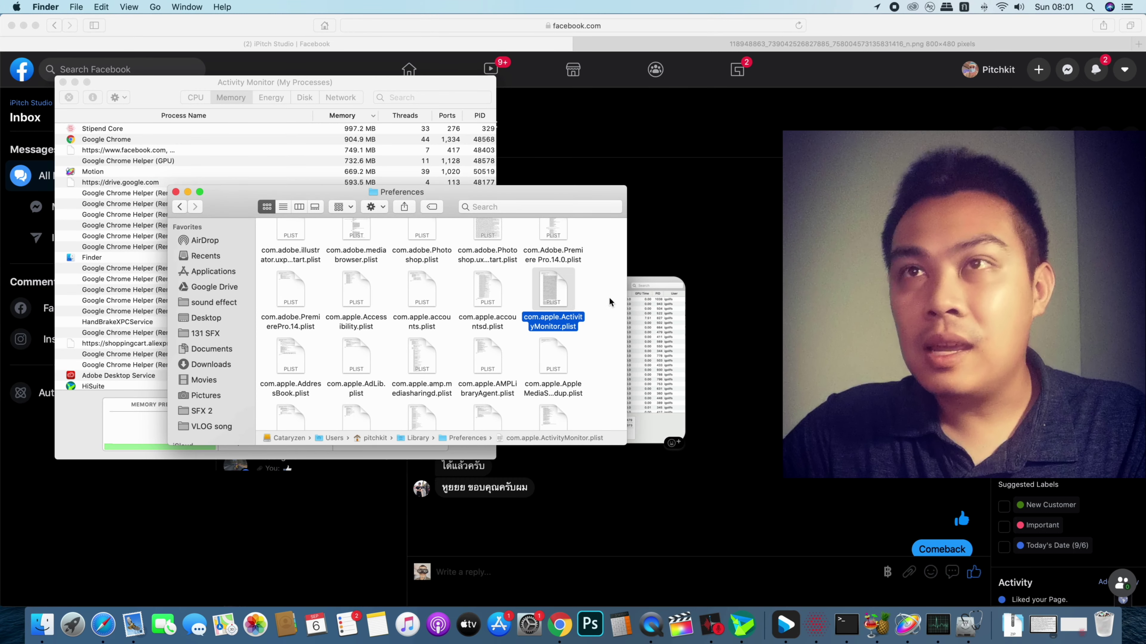
right_click(552, 296)
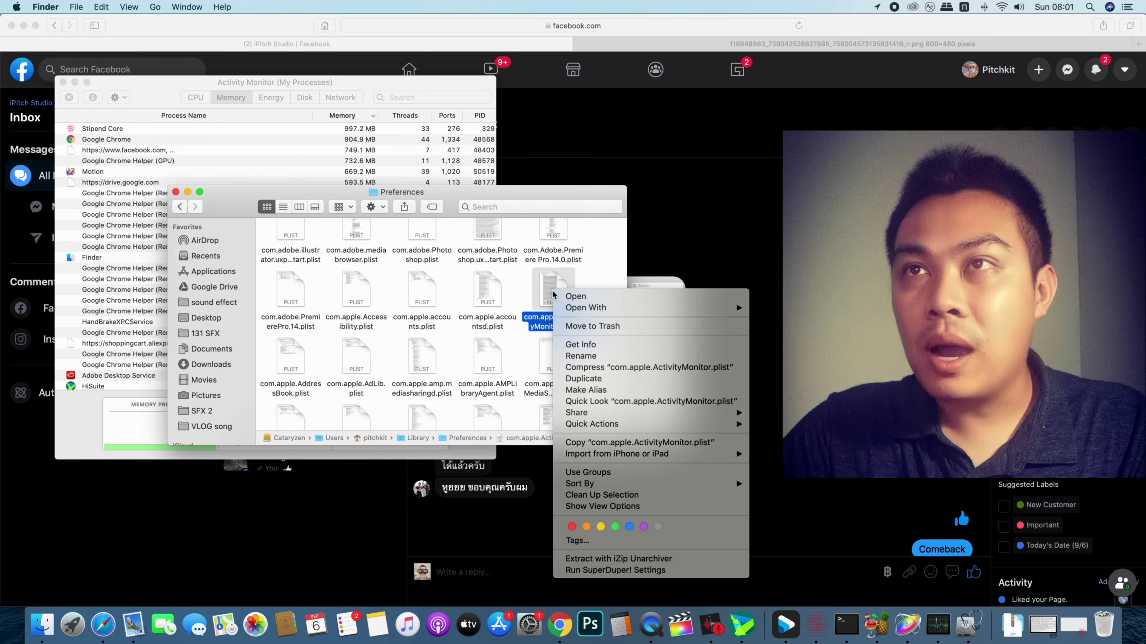
click(600, 327)
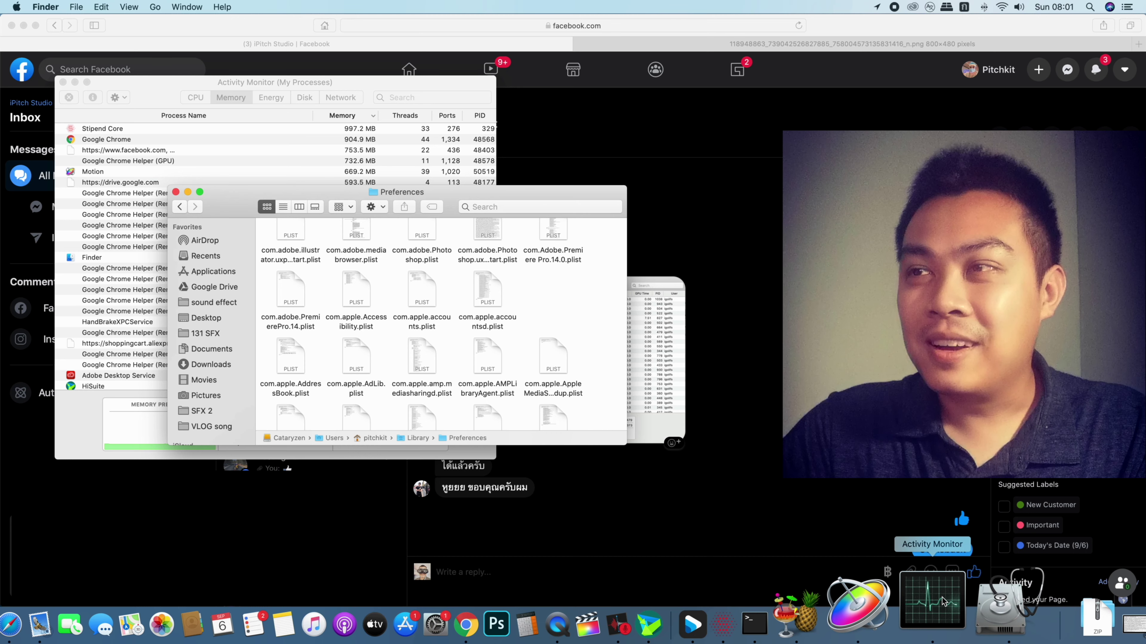
Step: Quit Activity Monitor and reopen it through a Spotlight search for Activity Monitor.app
right_click(944, 602)
click(956, 538)
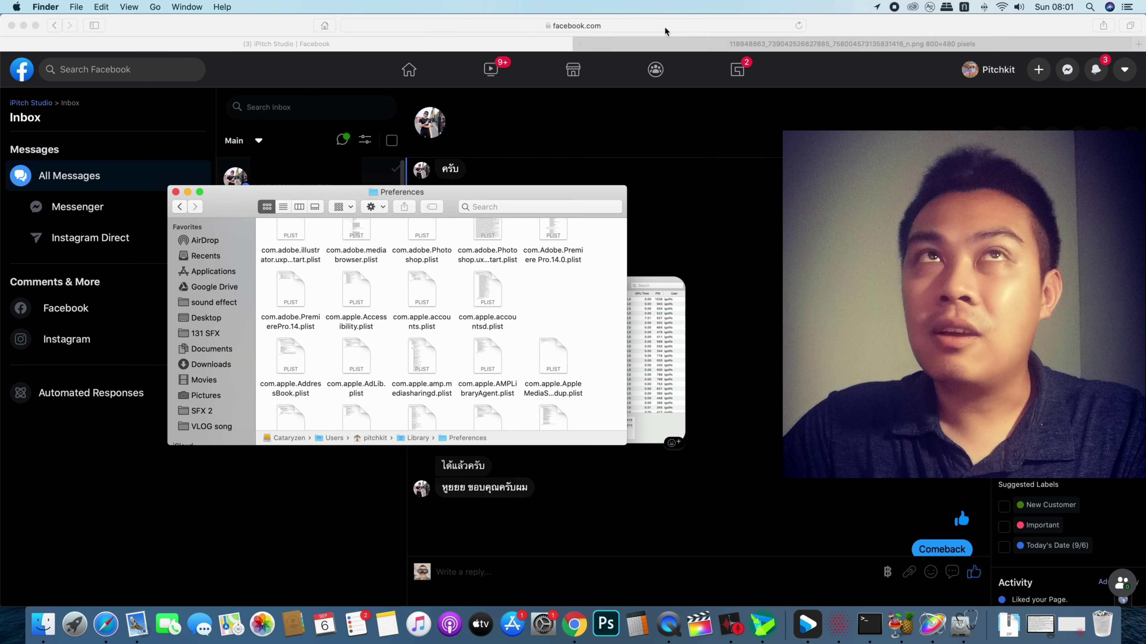
click(1088, 7)
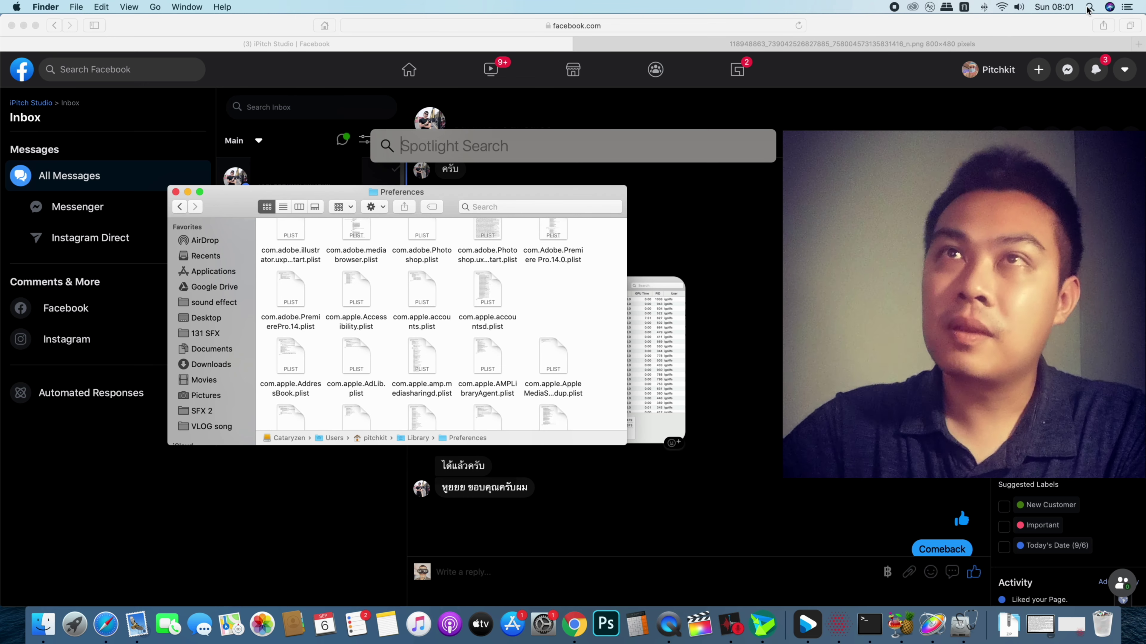
text(ฟแ)
key(BackSpace)
key(BackSpace)
key(ctrl+space)
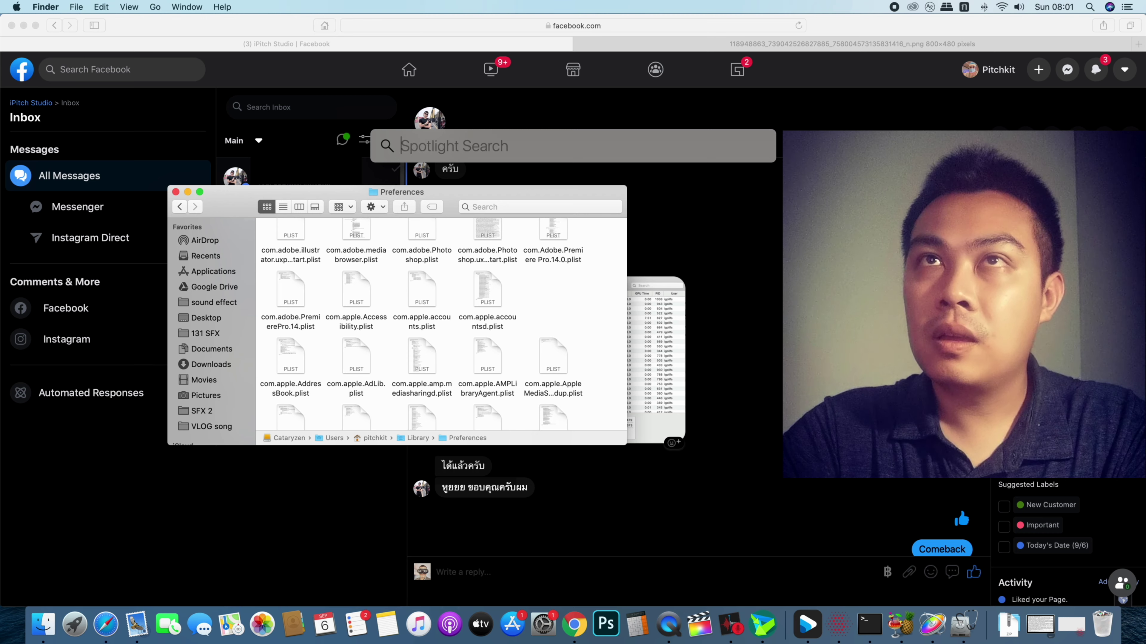
text(activity Monitor.app)
key(Return)
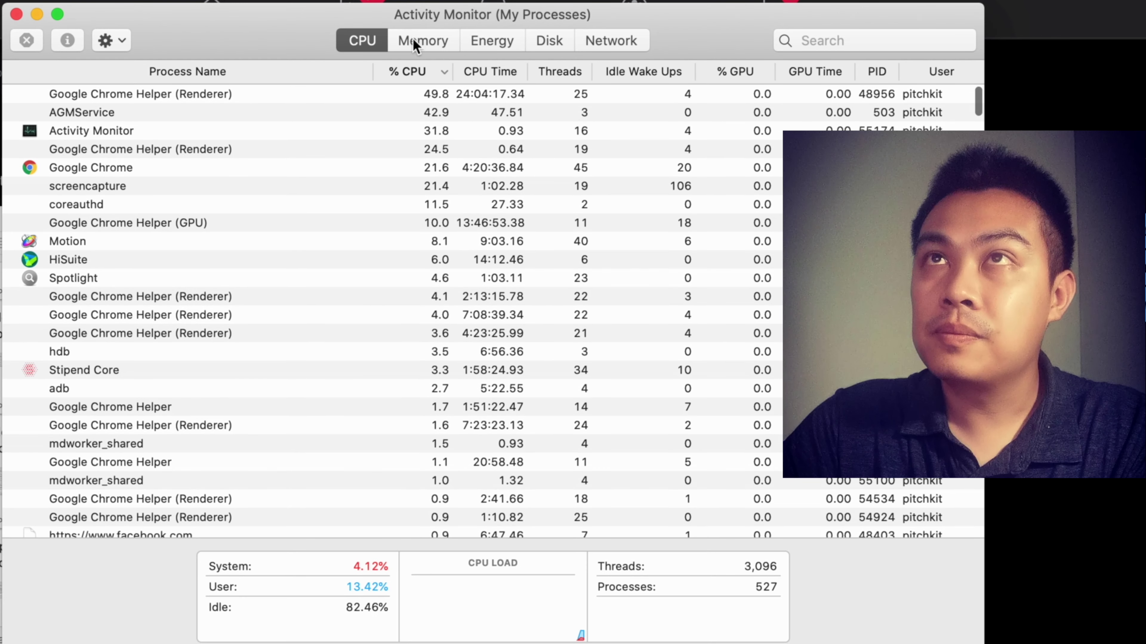
Step: View the memory usage list in Activity Monitor and return to the Activity Monitor screenshot in the Facebook chat
click(419, 44)
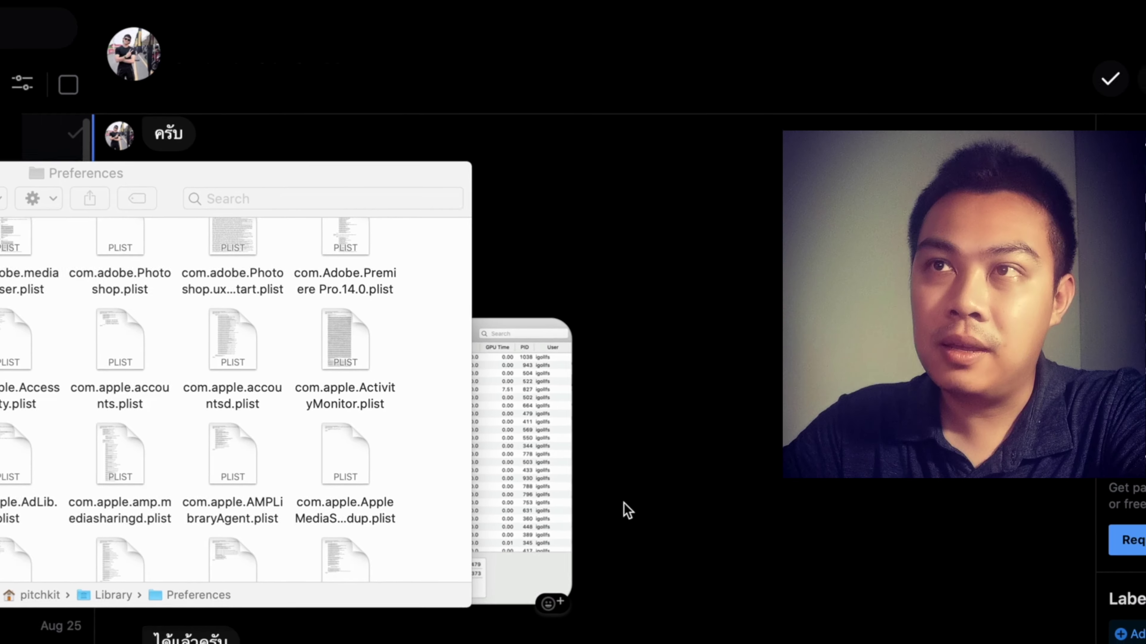
click(690, 532)
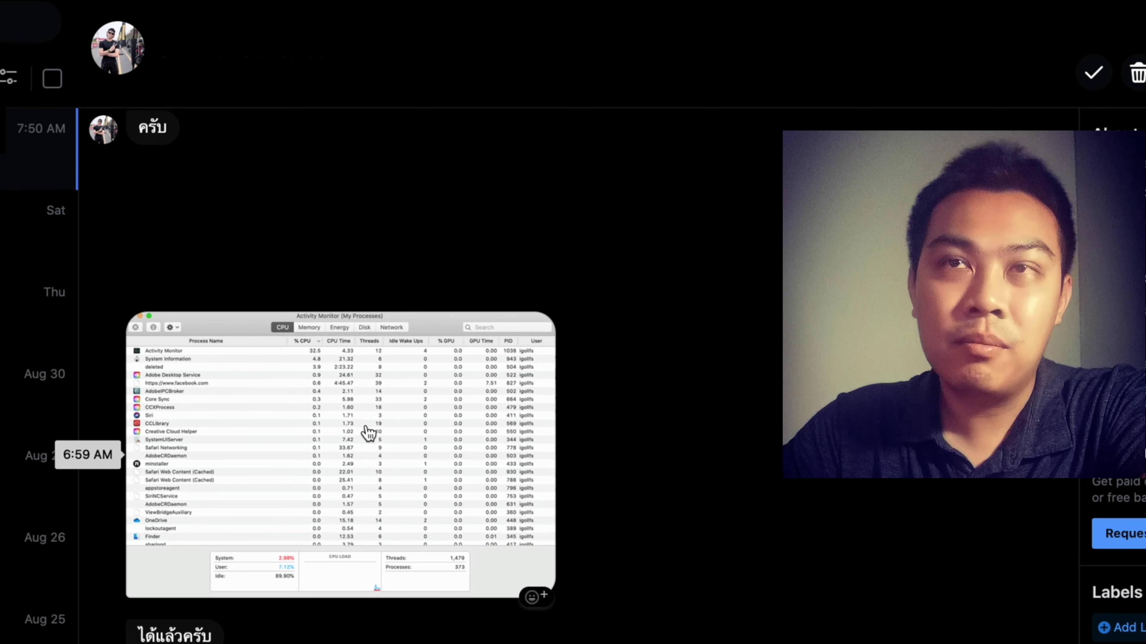